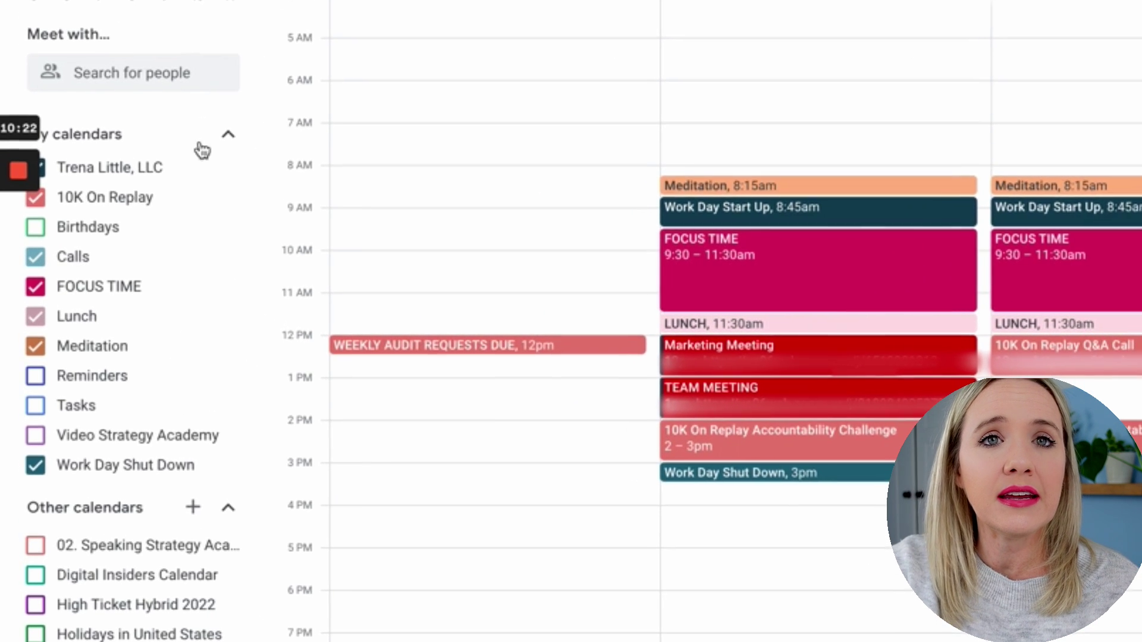
Step: Toggle the main business calendar and FOCUS TIME calendar off and back on
click(47, 255)
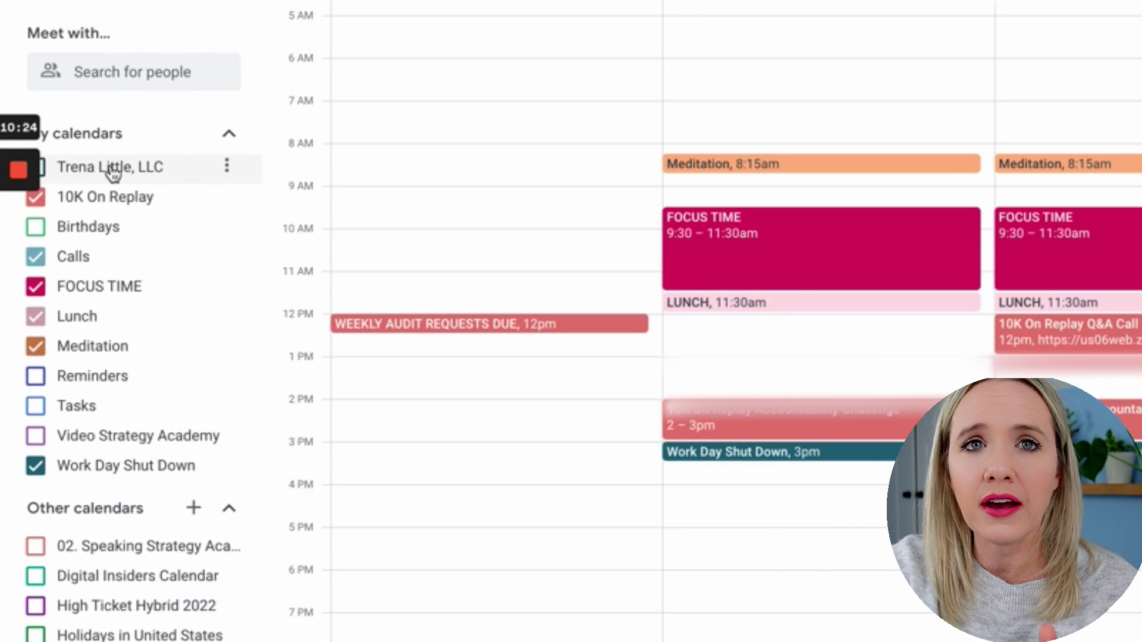
click(113, 172)
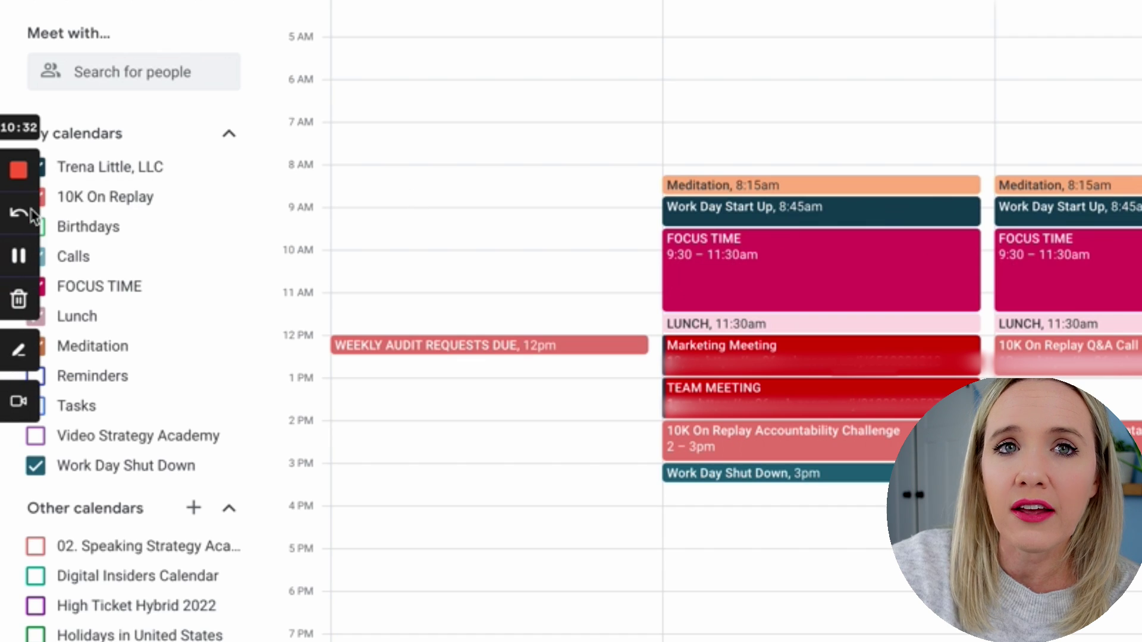
click(98, 297)
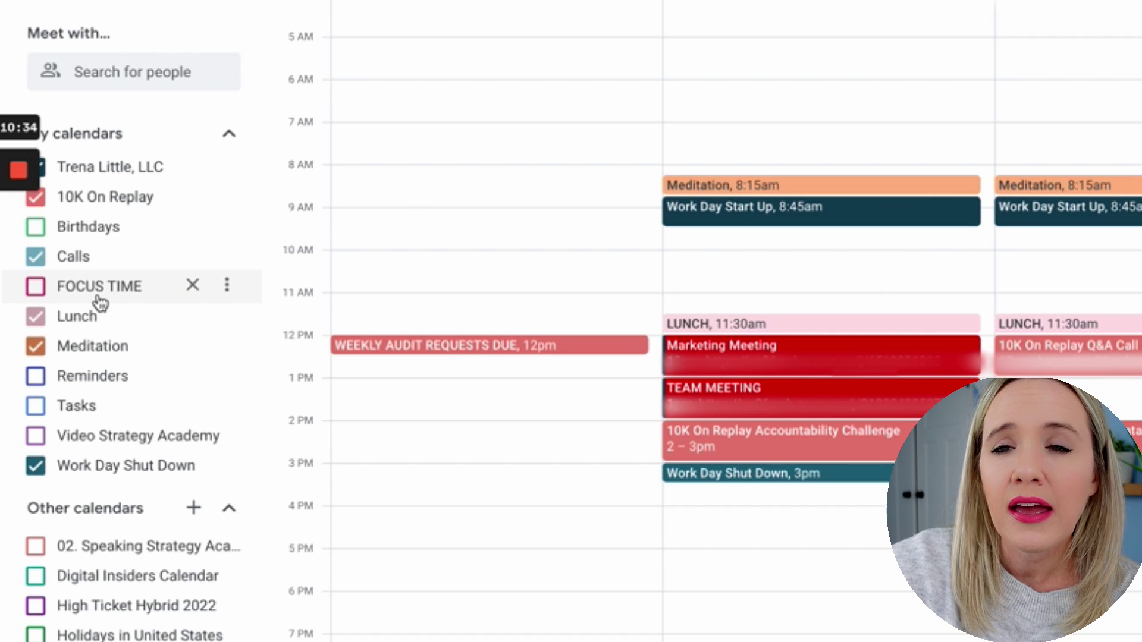
click(38, 292)
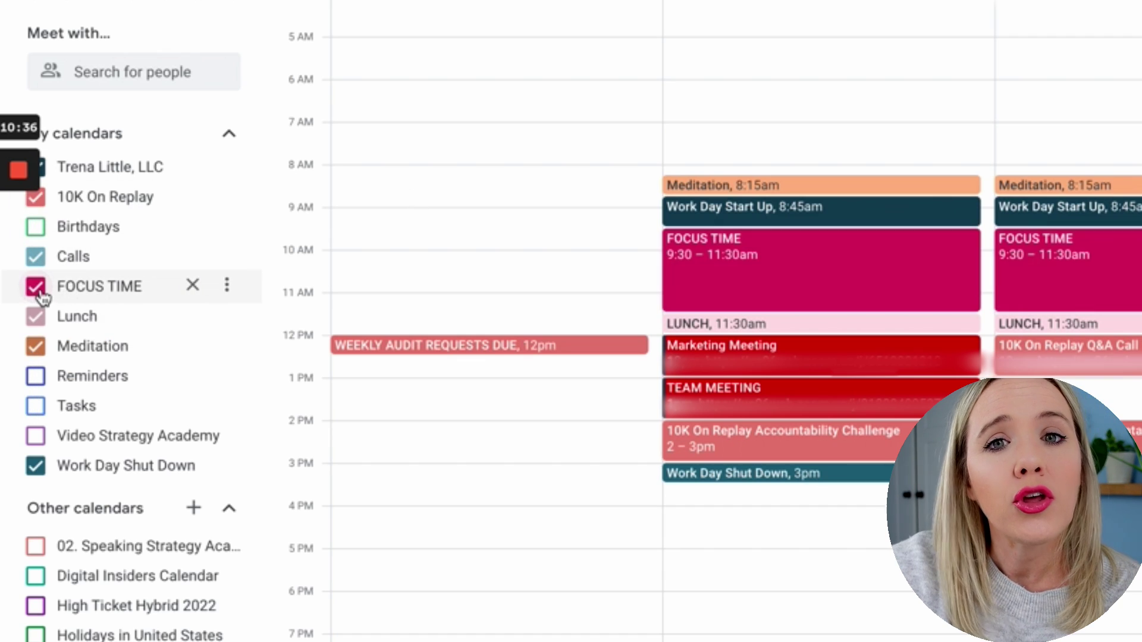
Step: Create a new calendar named 'Admin Time' and return to the week view
click(194, 510)
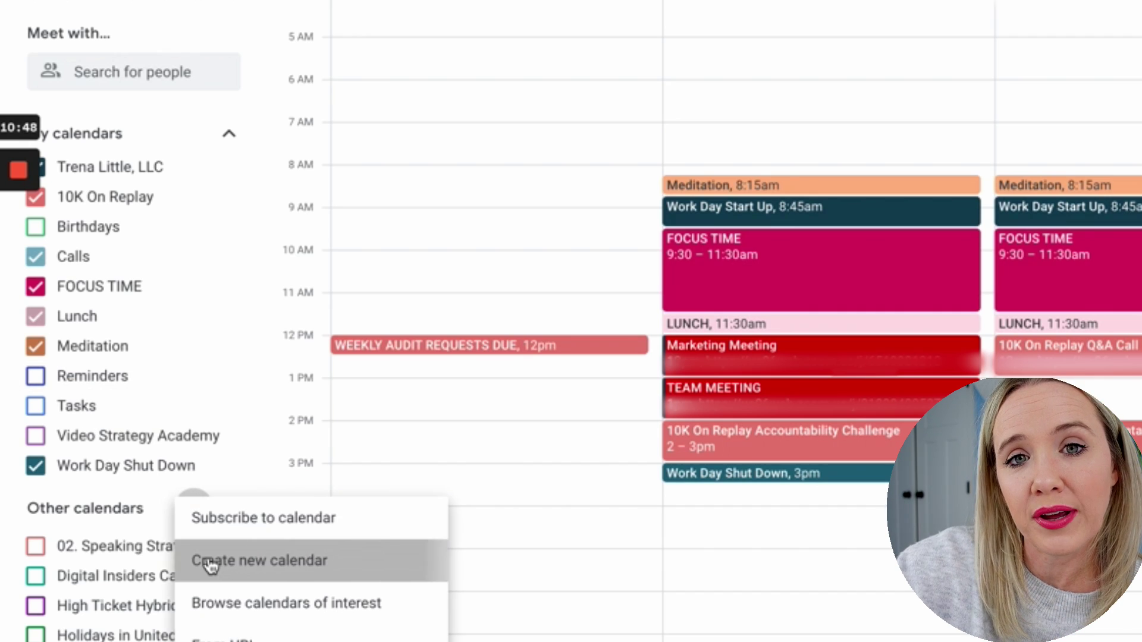
click(205, 559)
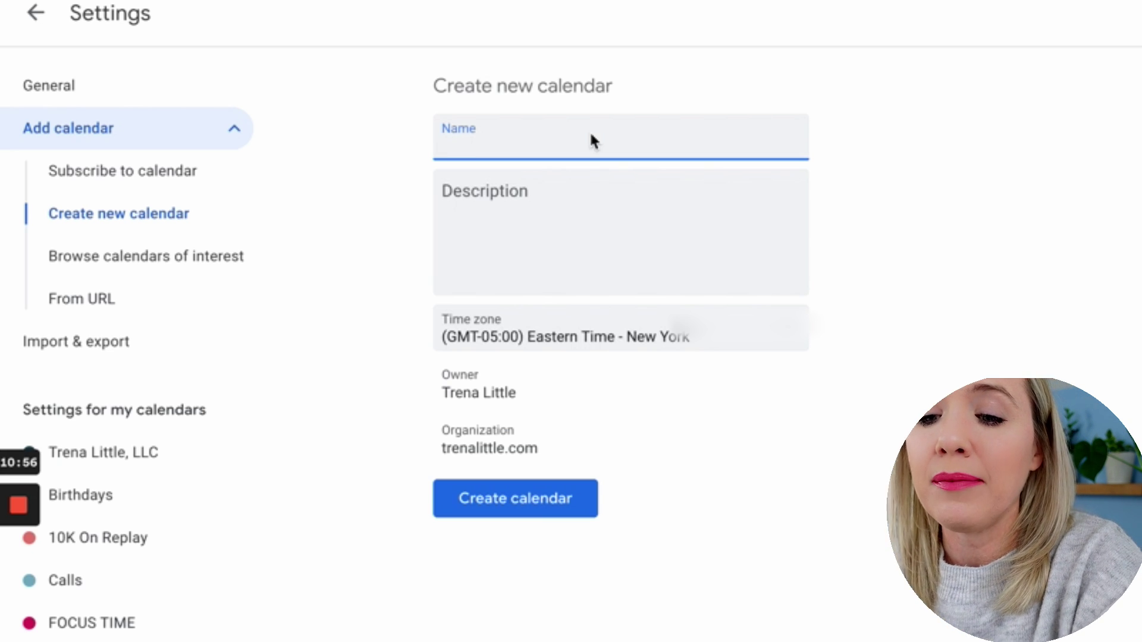
text(Admin Time)
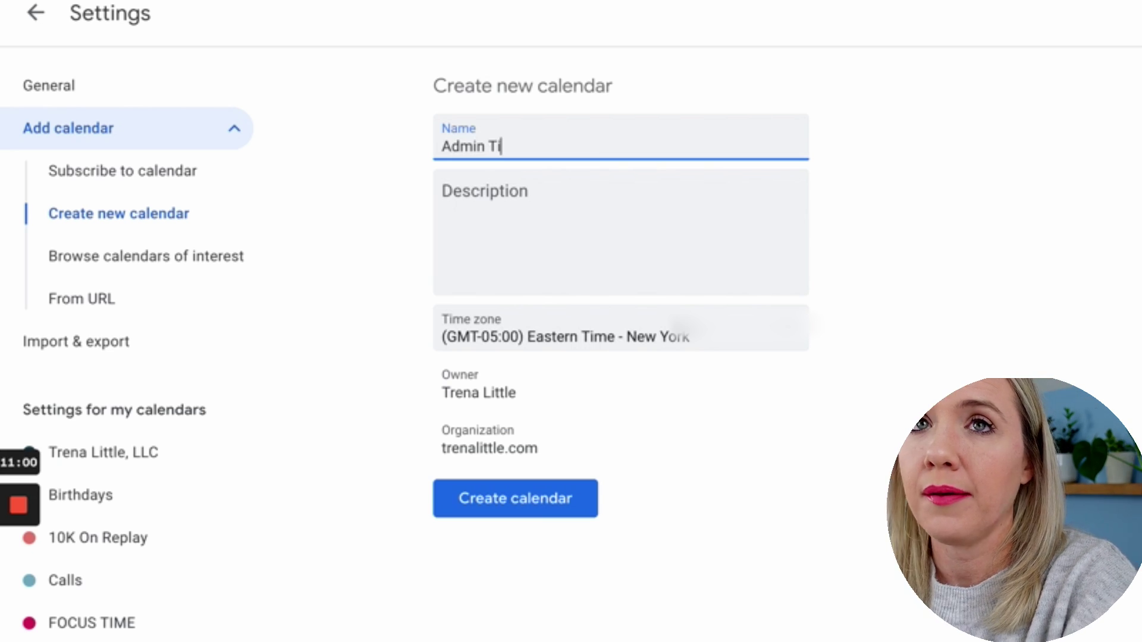
click(500, 508)
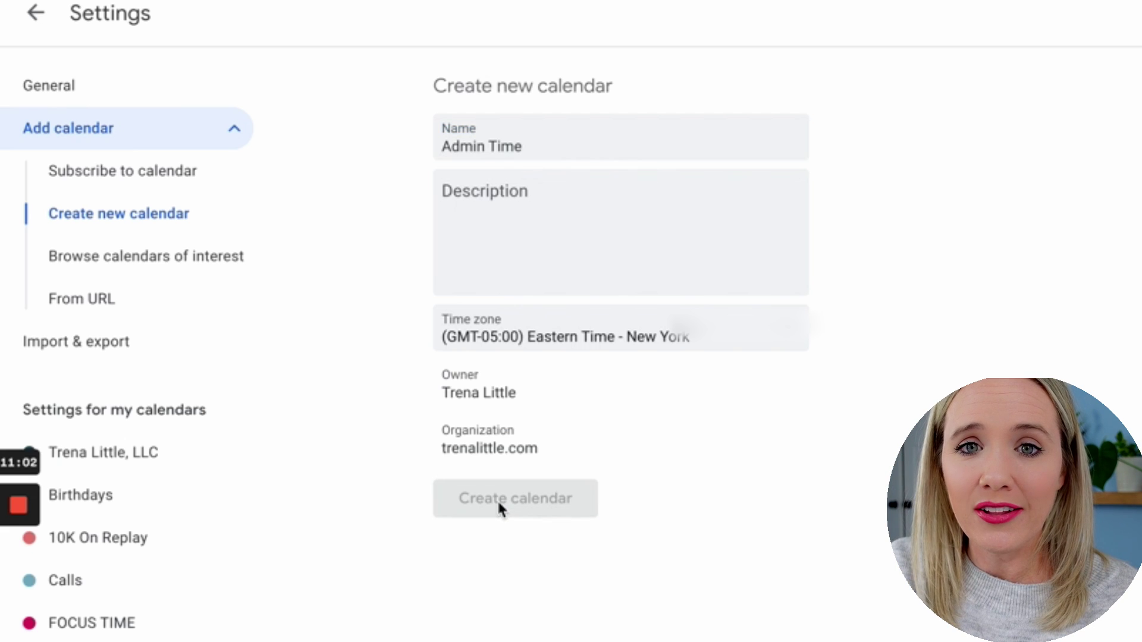
click(33, 15)
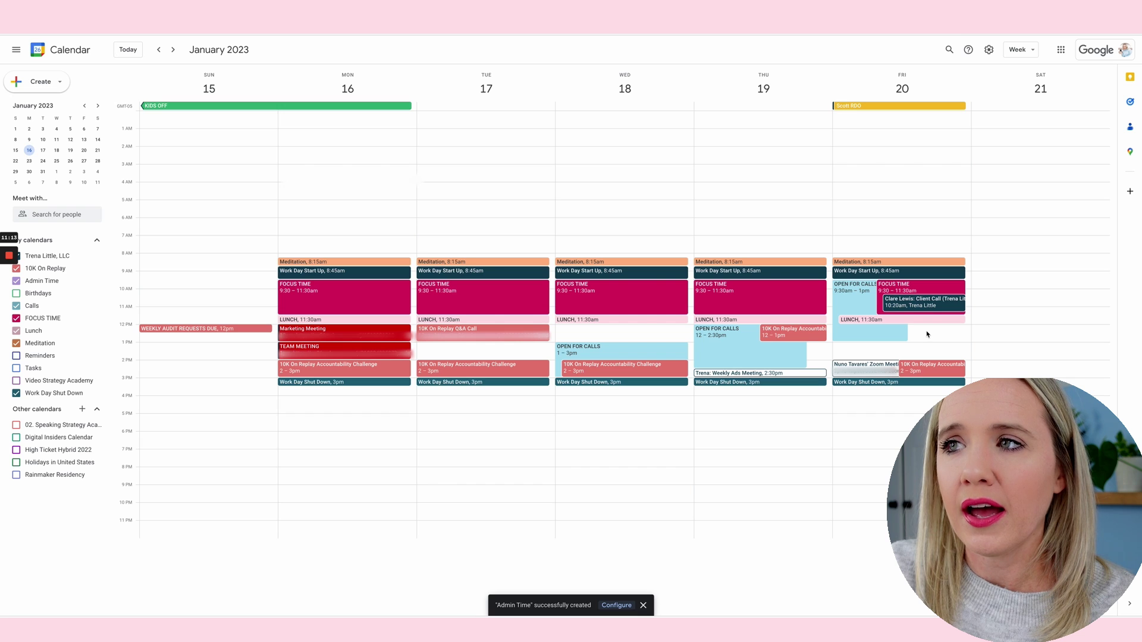
Step: Add an 'Admin Time' event on Friday 12–1pm, assigned to the Admin Time calendar
click(927, 335)
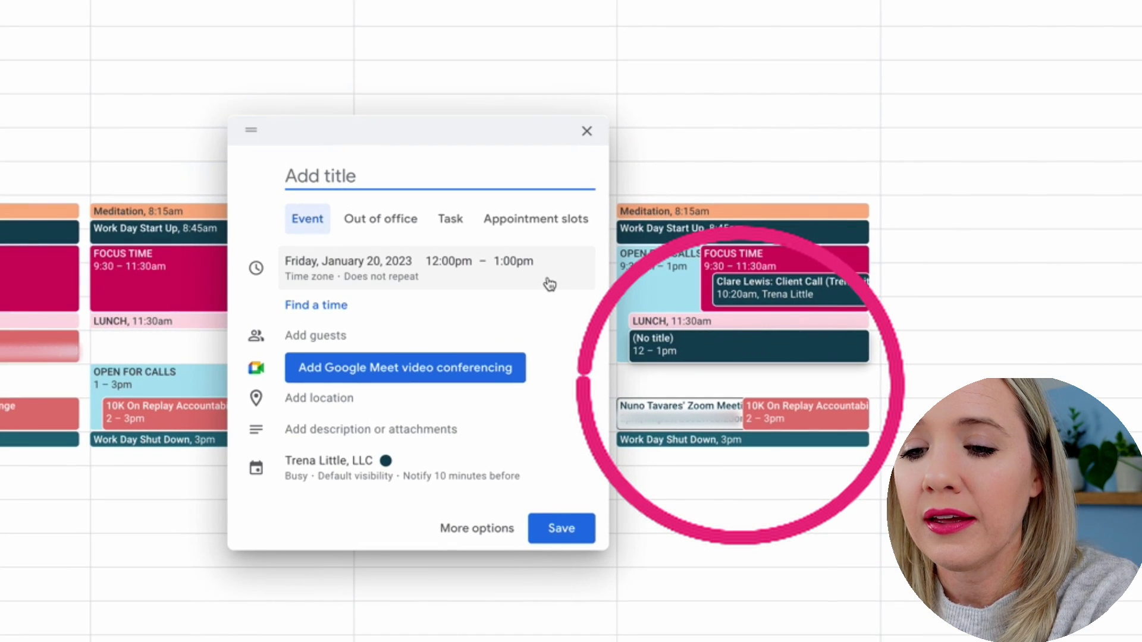
text(Admin TIme)
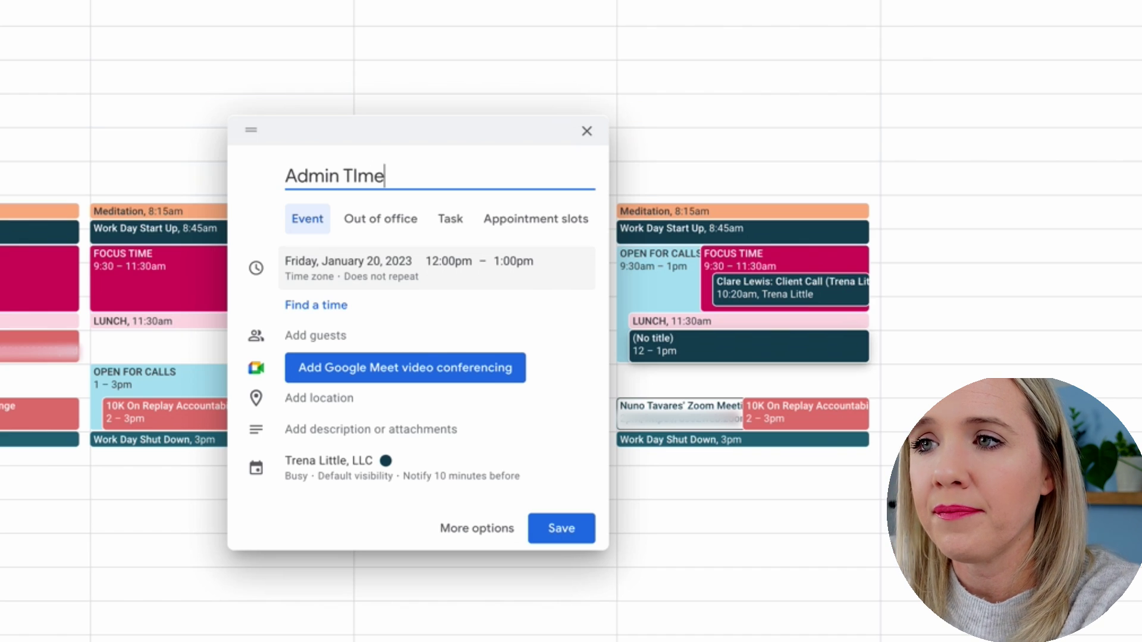
click(477, 527)
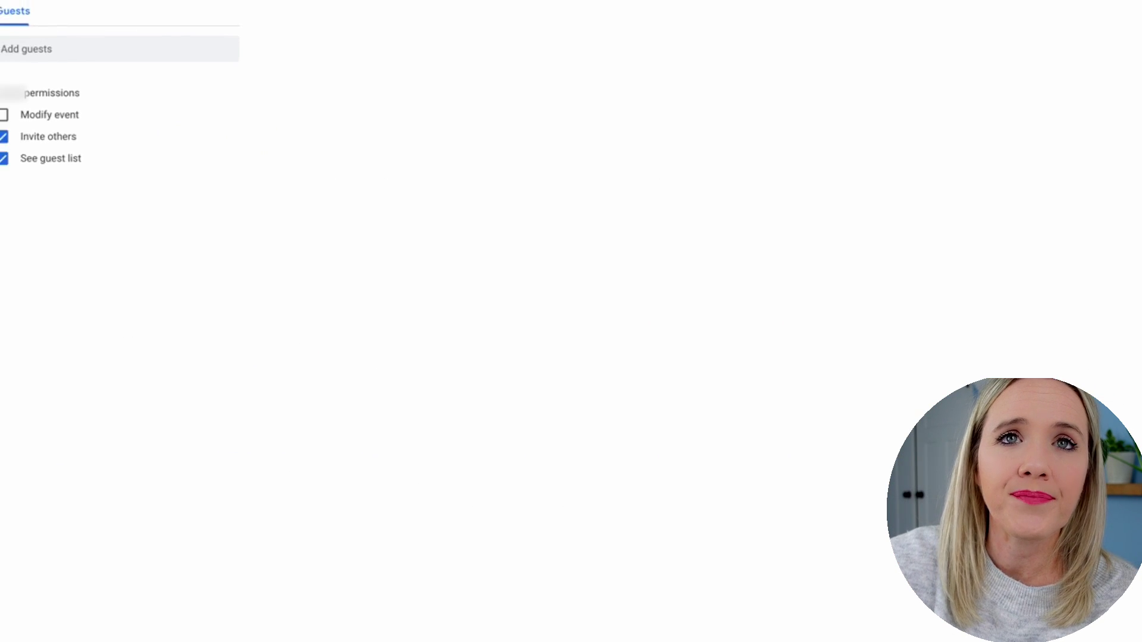
click(115, 339)
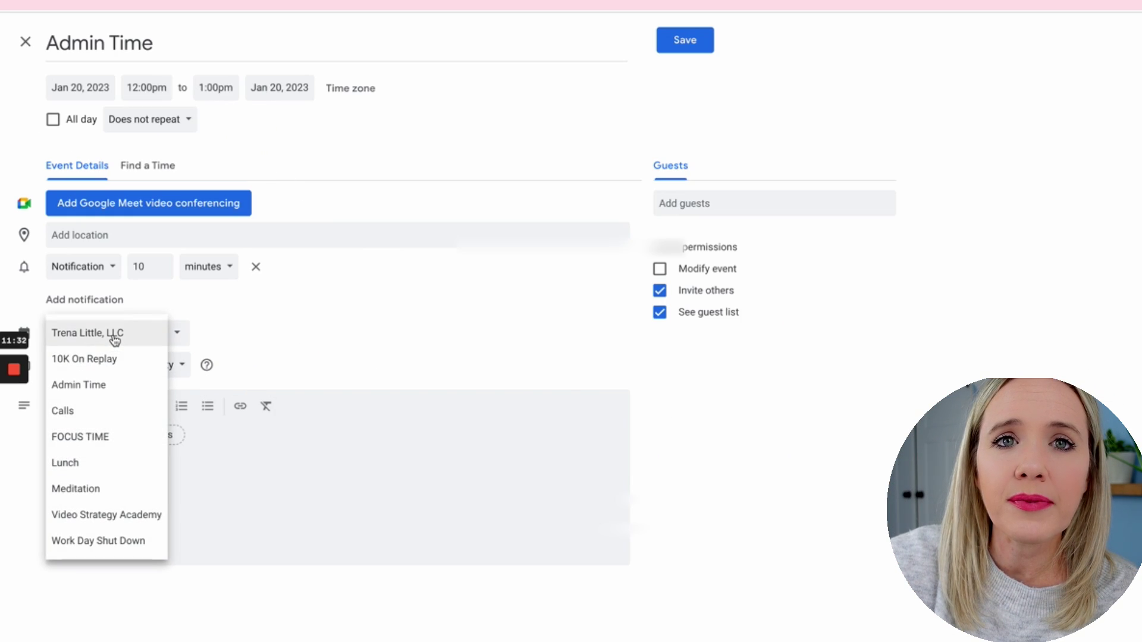
click(112, 397)
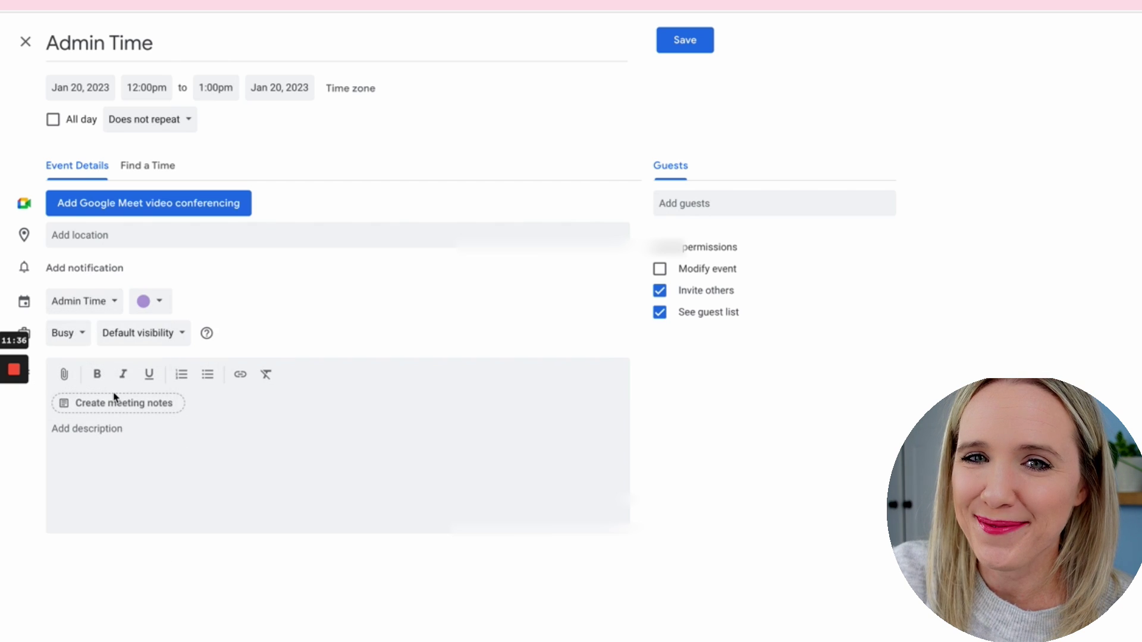
click(684, 40)
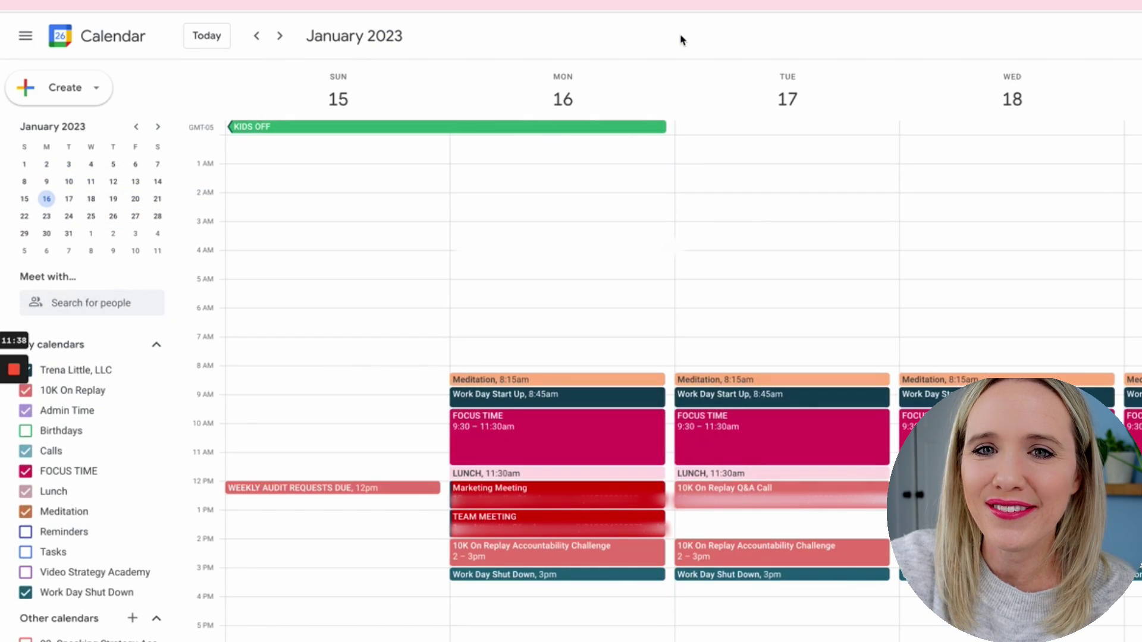
mouse_move(56, 409)
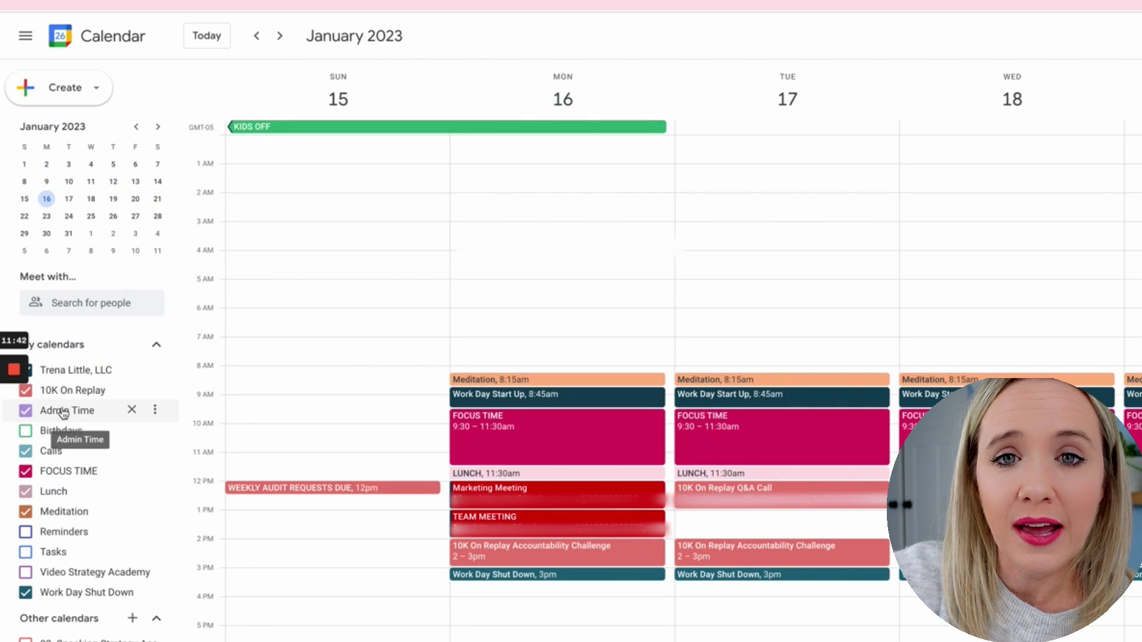
Step: Set the Admin Time calendar's colour to the custom light peach hex #f9ddcd
click(155, 412)
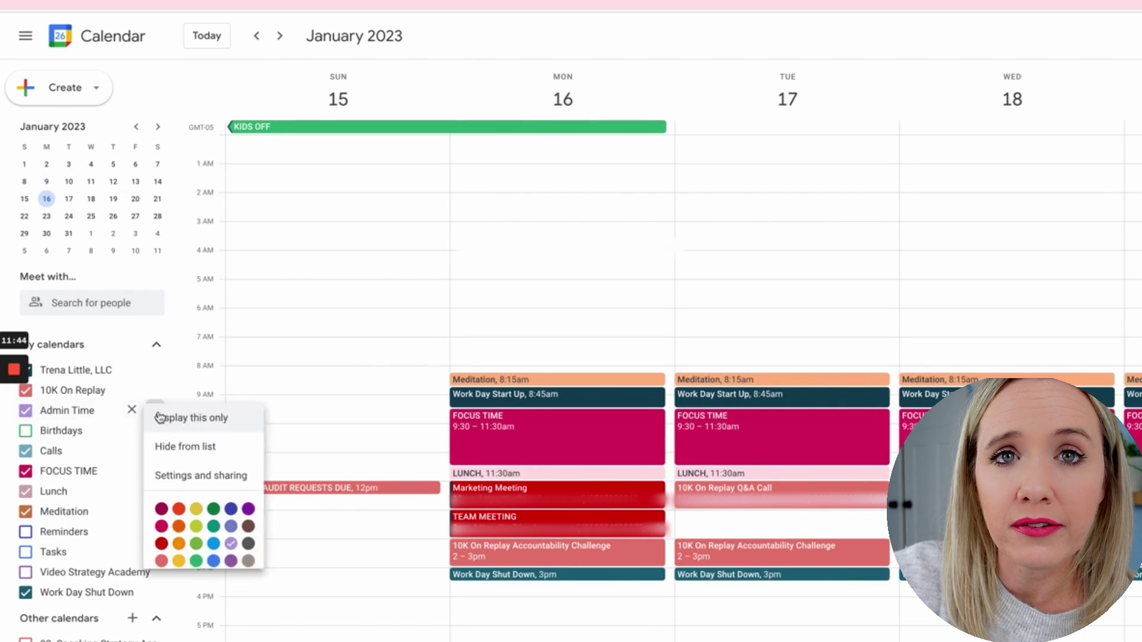
click(164, 579)
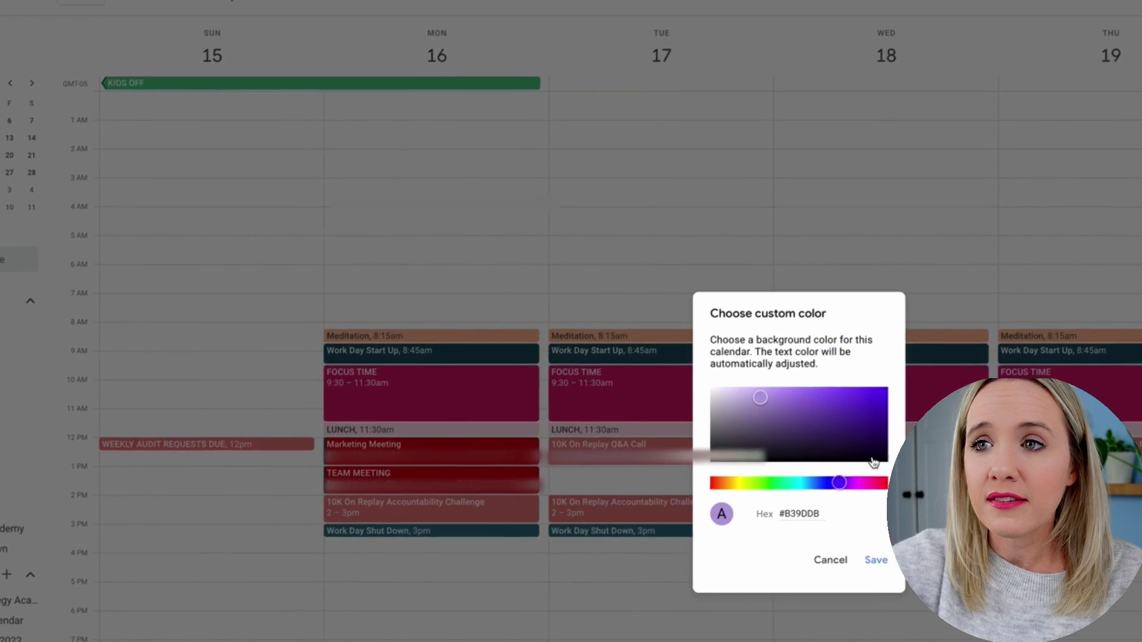
triple_click(935, 554)
text(#f9ddcd)
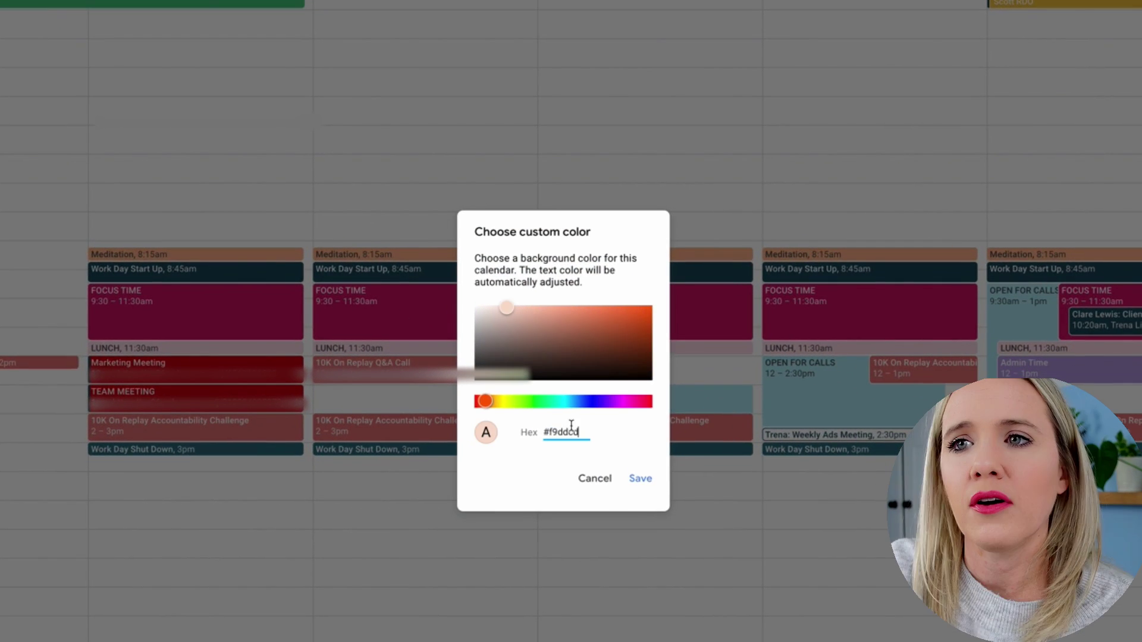
click(635, 480)
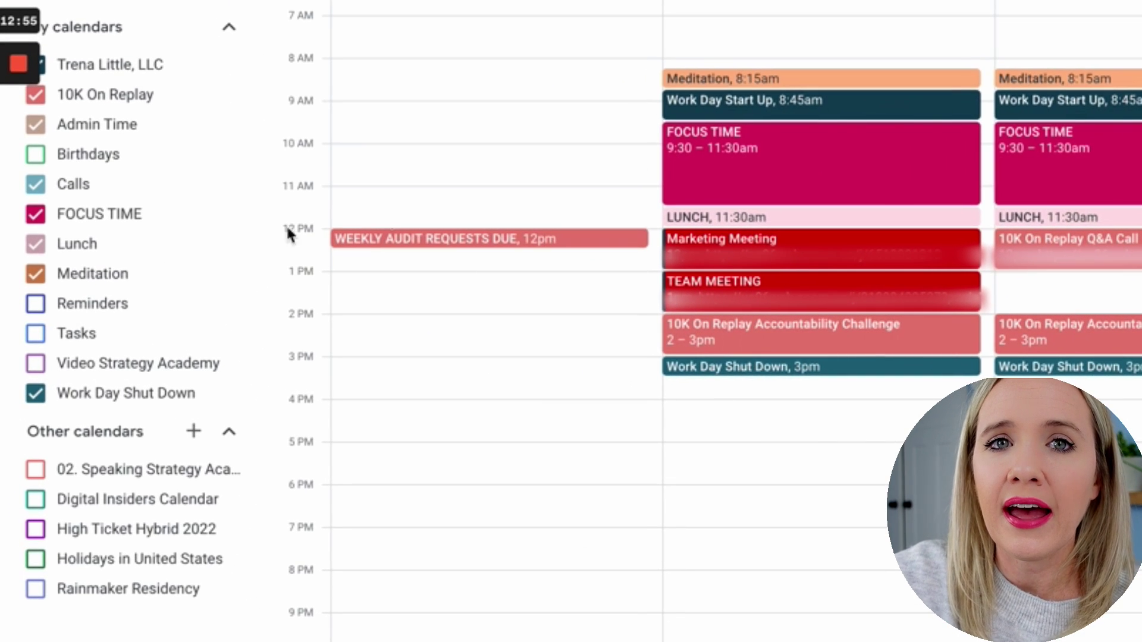
Step: Create a new calendar named 'FAMILY CALENDAR' and go back to the week view
mouse_move(93, 336)
click(194, 431)
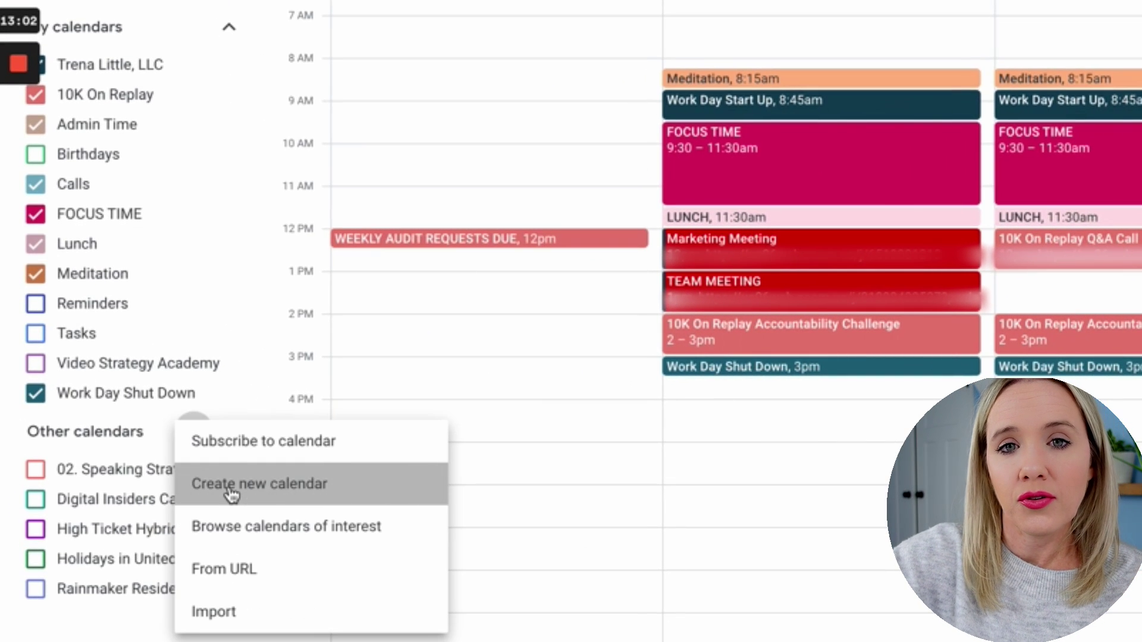
click(230, 494)
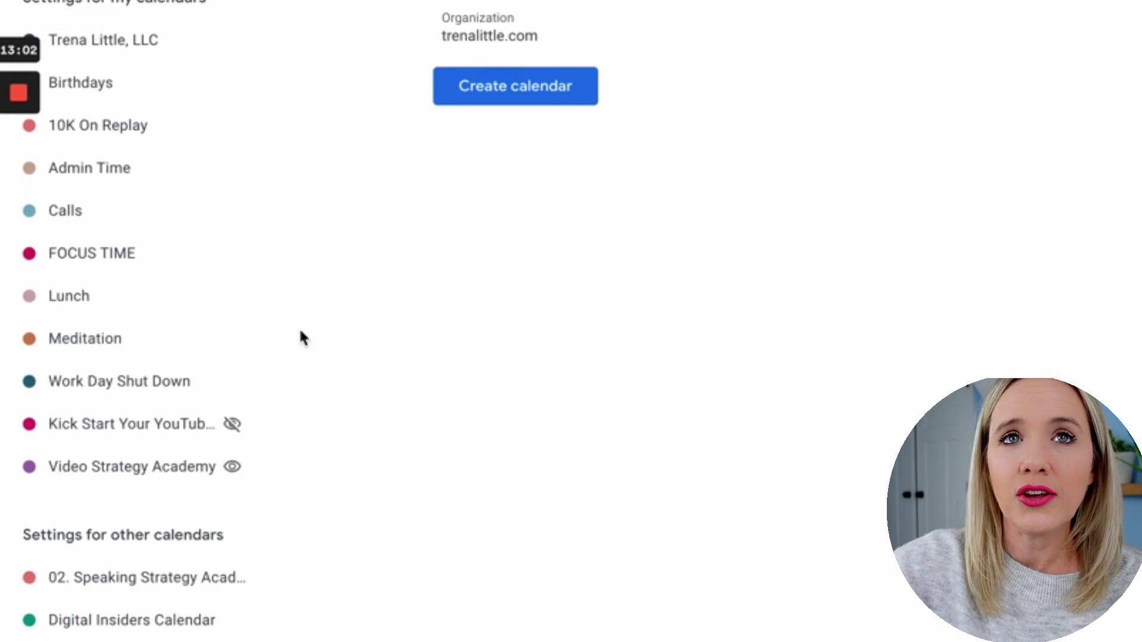
text(FAM)
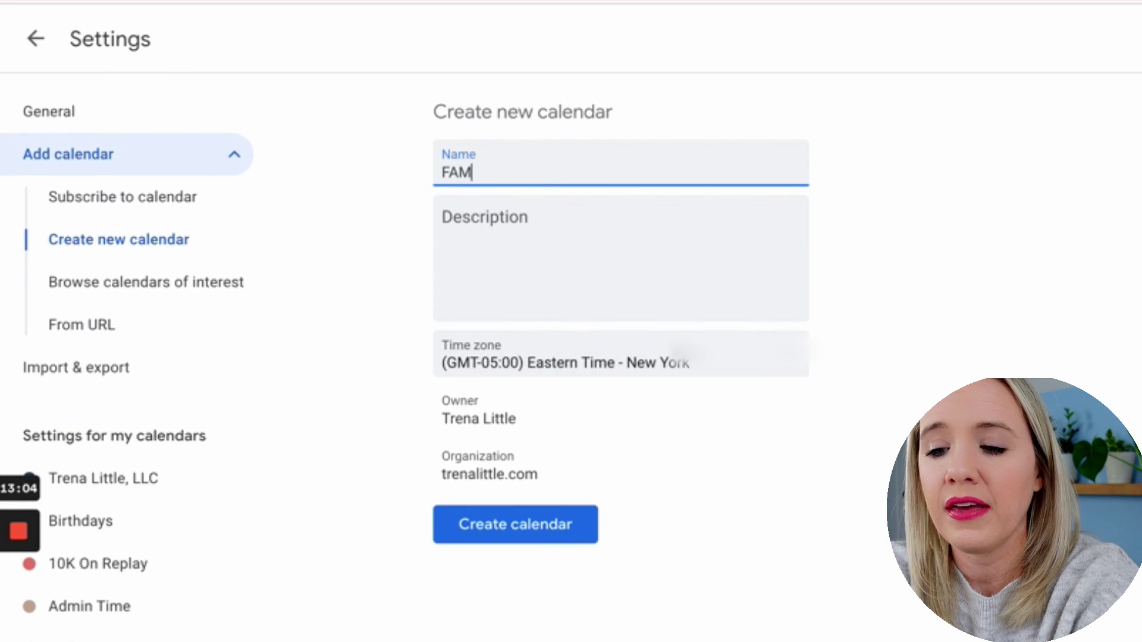
text(ILY CALENDAR)
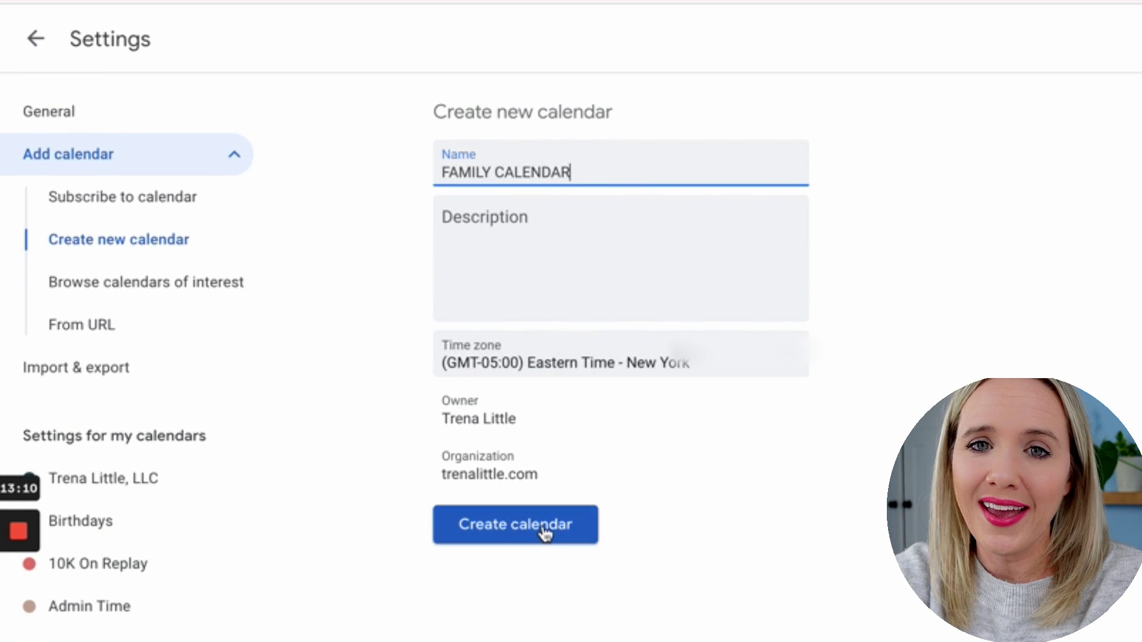
click(543, 532)
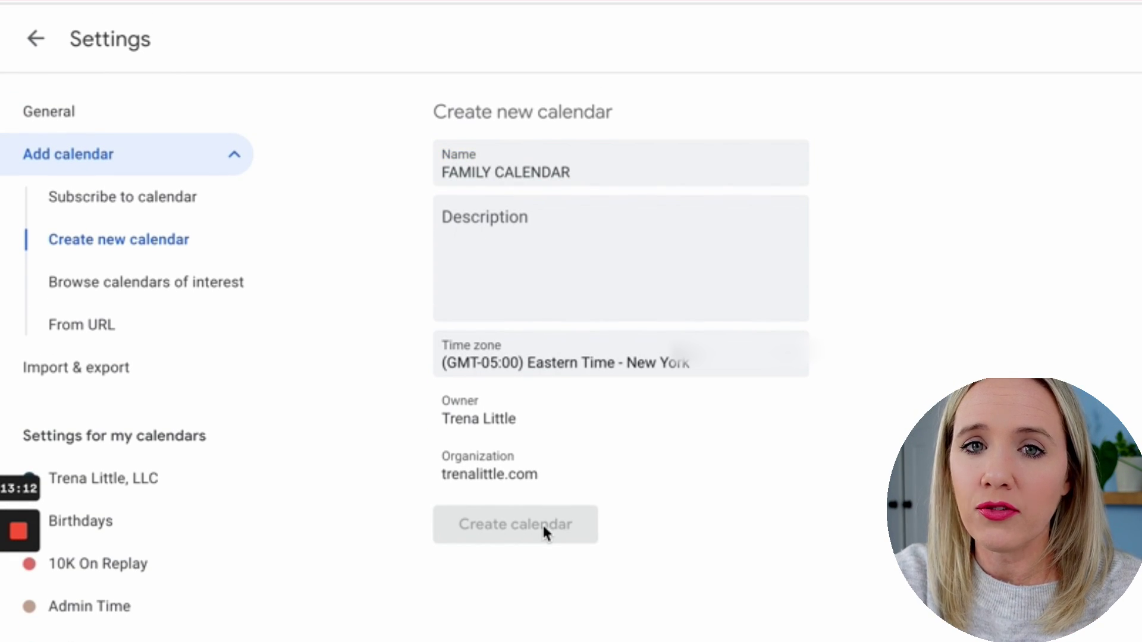
click(37, 42)
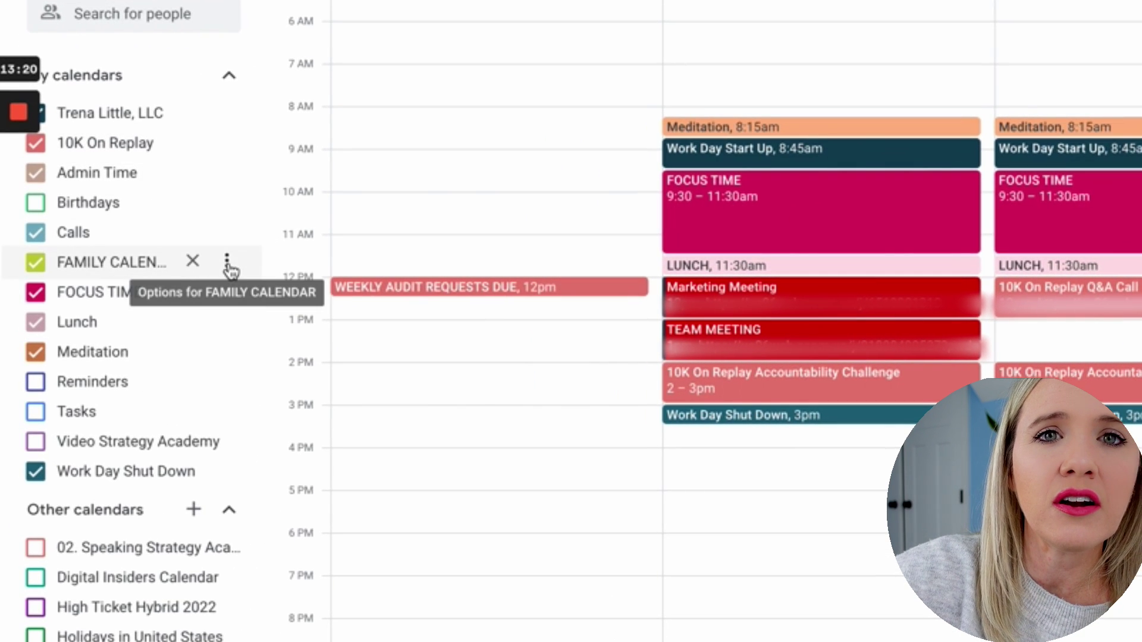
Step: Give FAMILY CALENDAR a custom bright yellow colour, then start a Monday 10am event
click(227, 266)
click(234, 510)
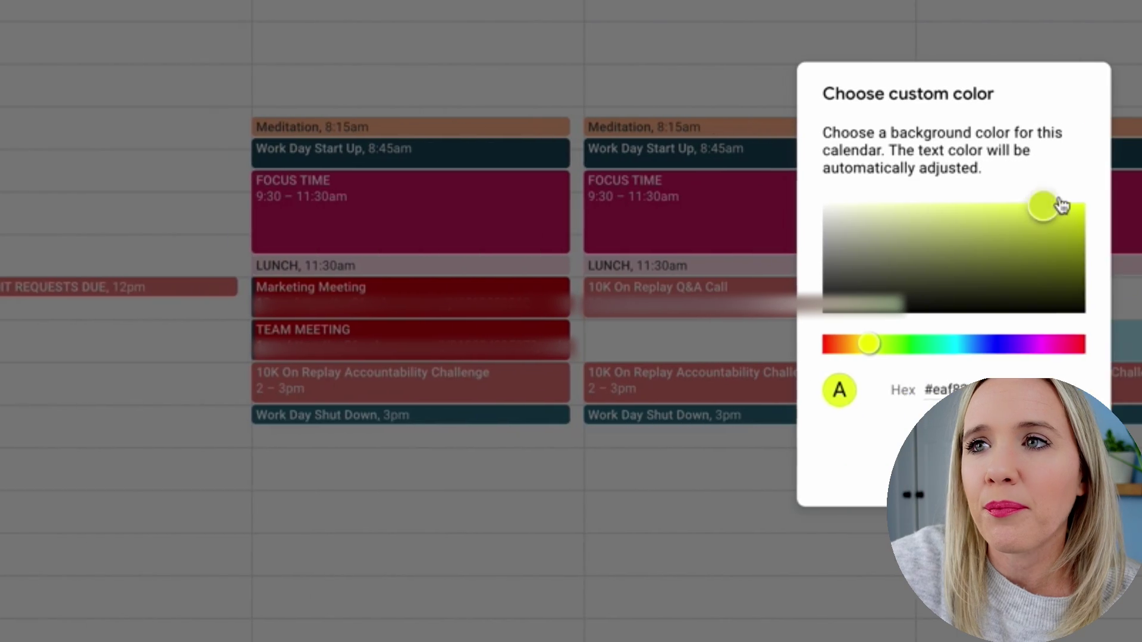
drag(1062, 206, 1093, 201)
click(1083, 466)
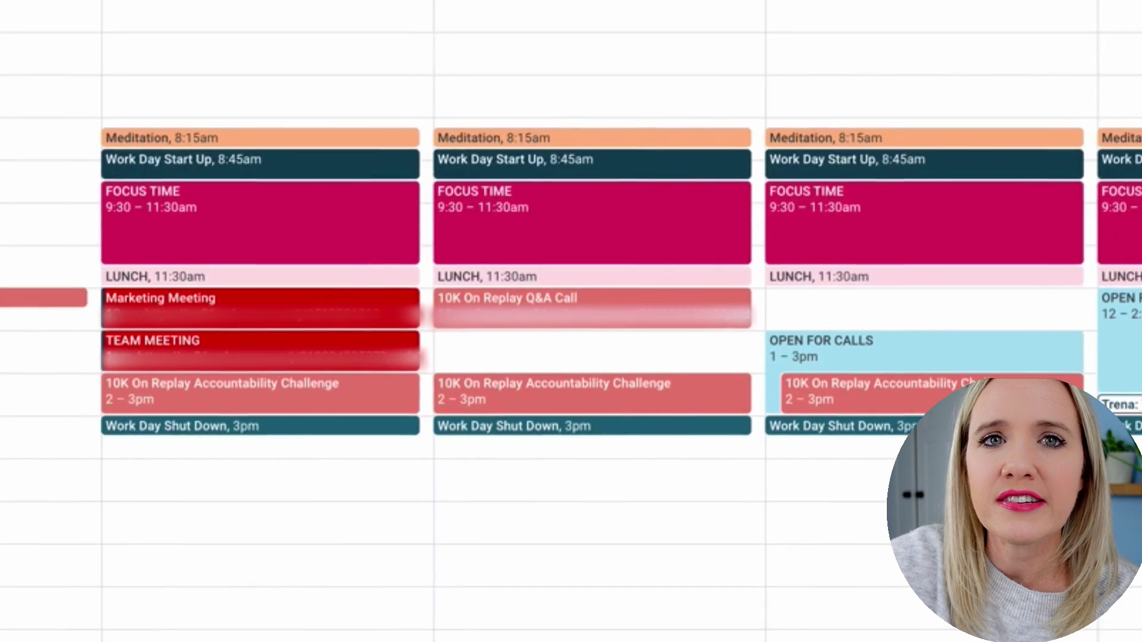
click(128, 195)
Step: Save the Monday 10–11am dentist event, titled with the patient's name, on FAMILY CALENDAR
text(Norah )
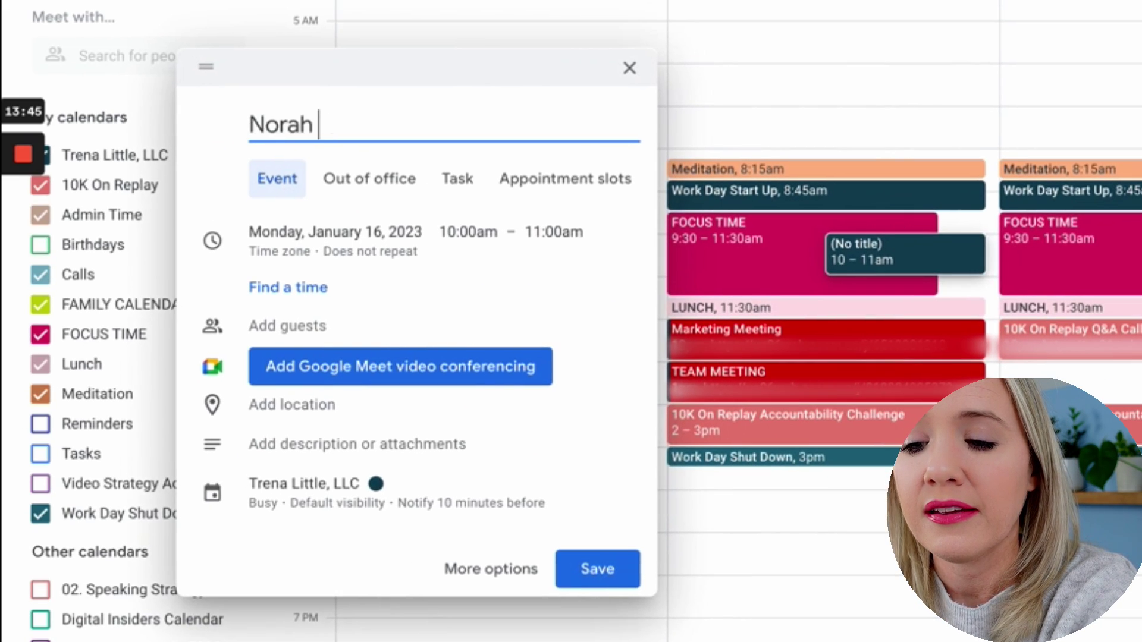
text(Dentist)
click(523, 573)
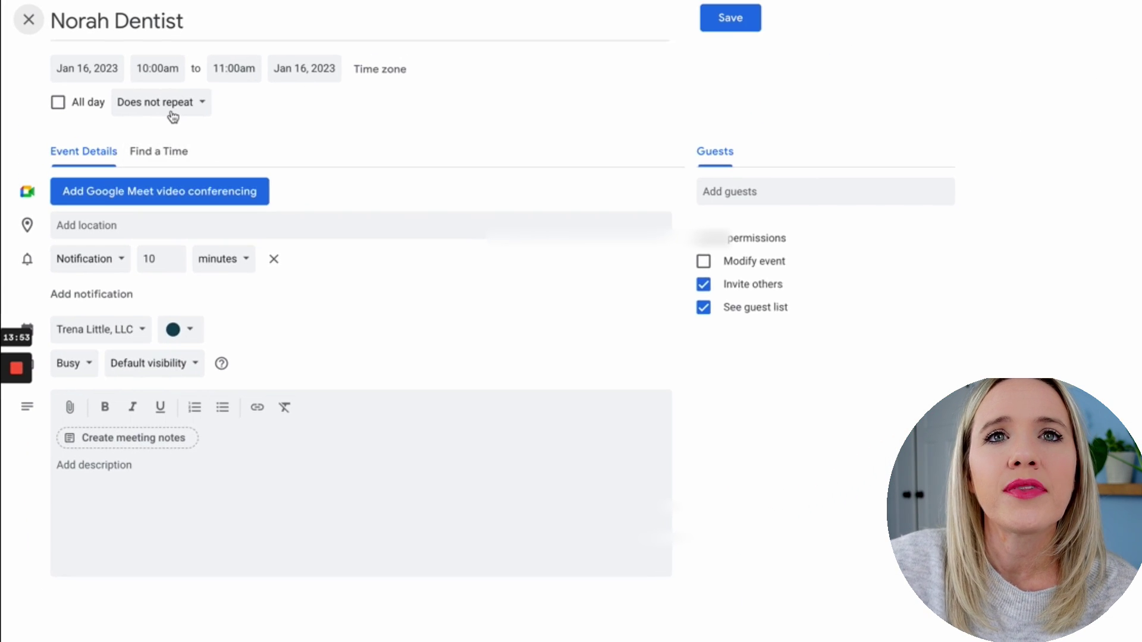
click(132, 334)
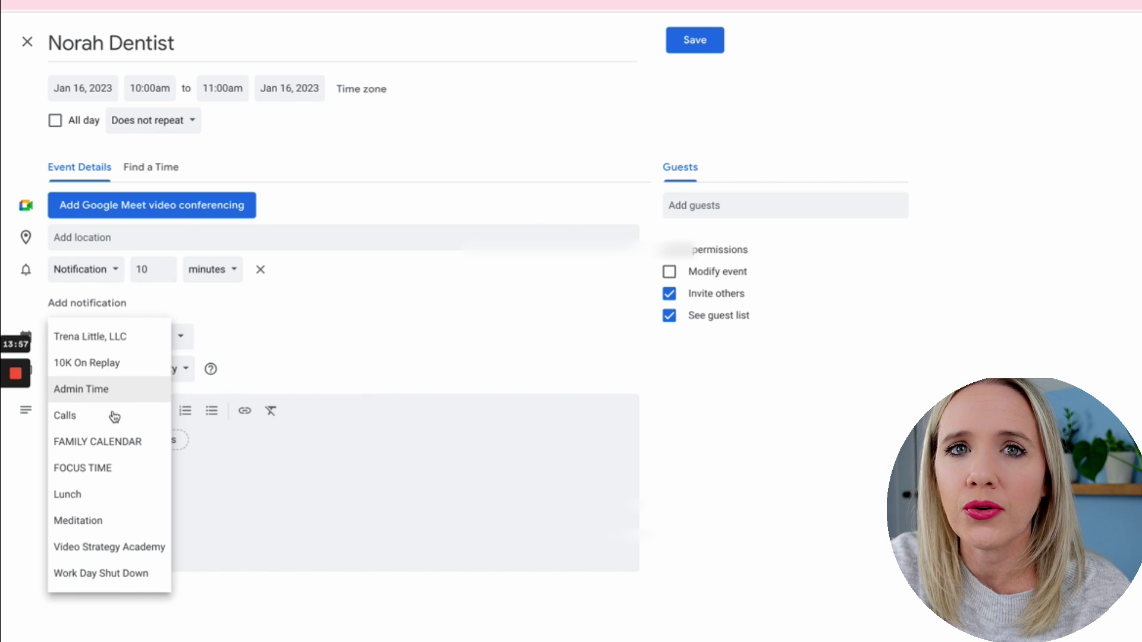
click(114, 443)
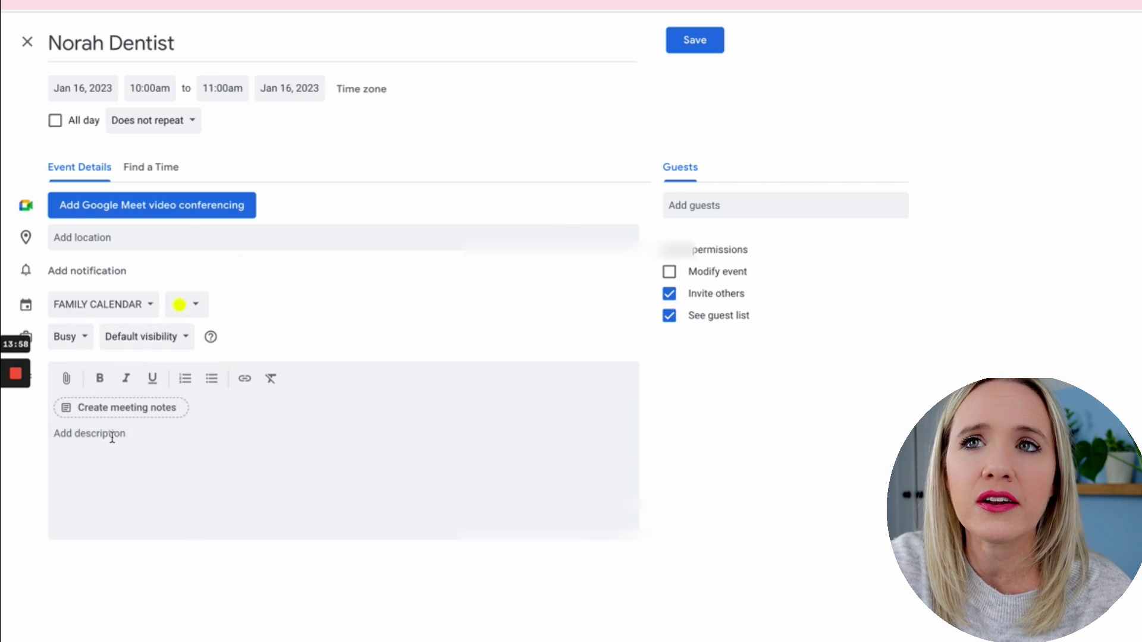
click(700, 42)
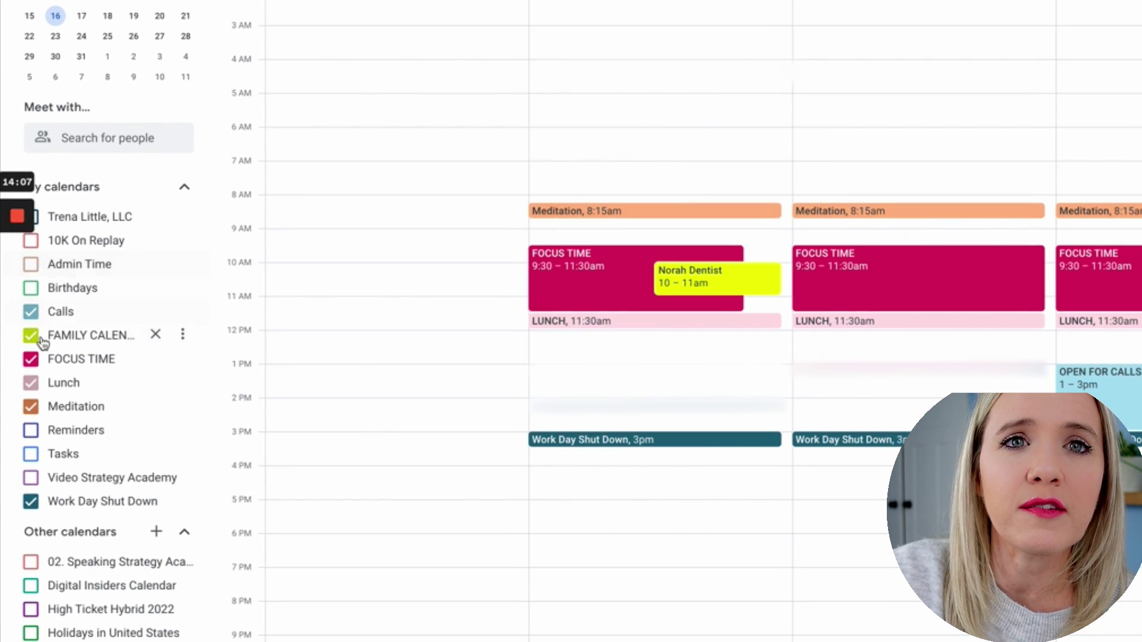
Step: Hide the Calls calendar and review FAMILY CALENDAR's settings and sharing page
click(32, 311)
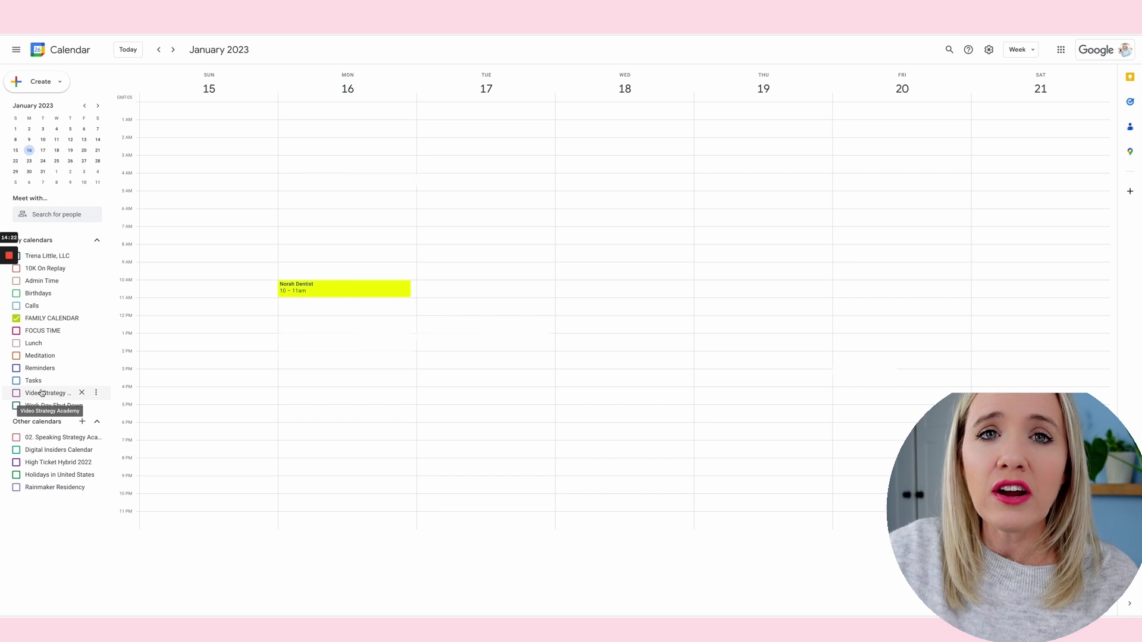
click(95, 318)
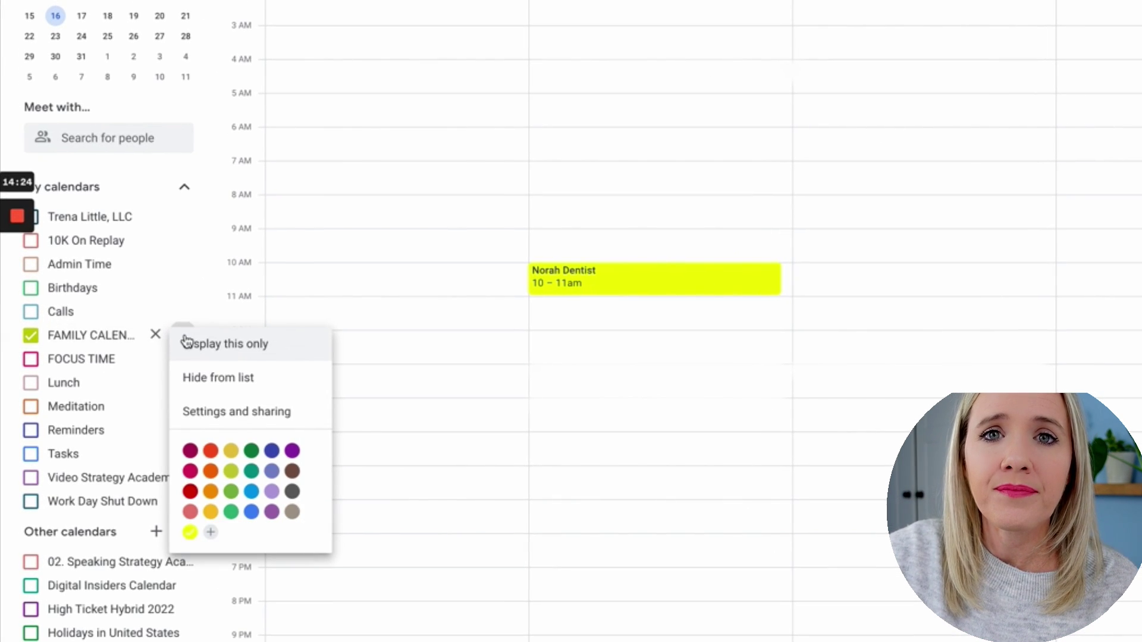
click(214, 410)
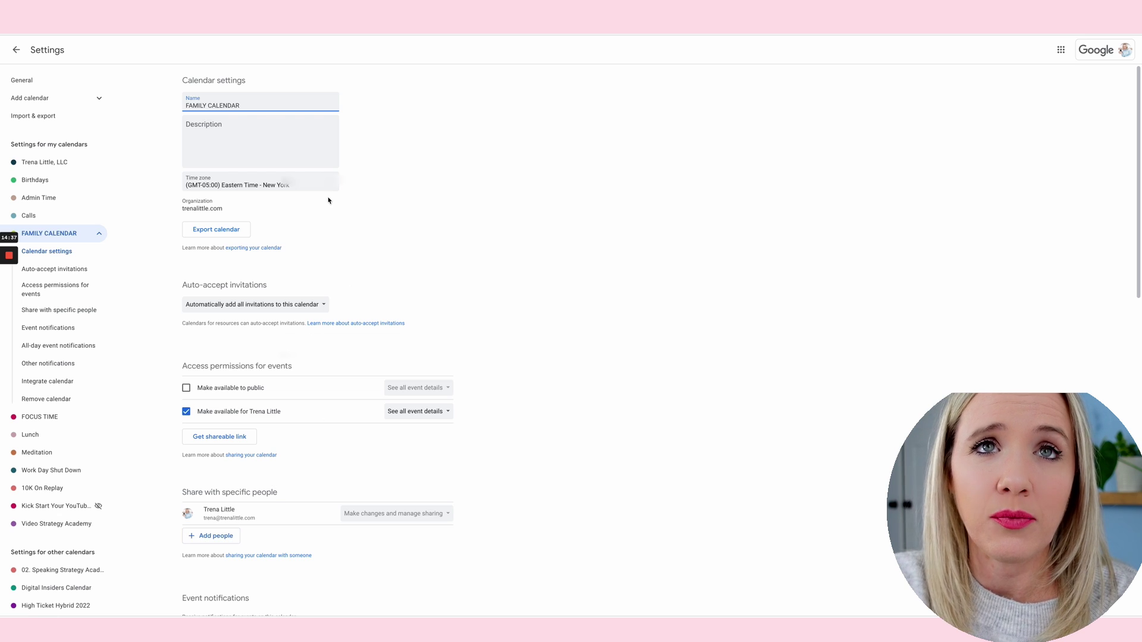
click(20, 51)
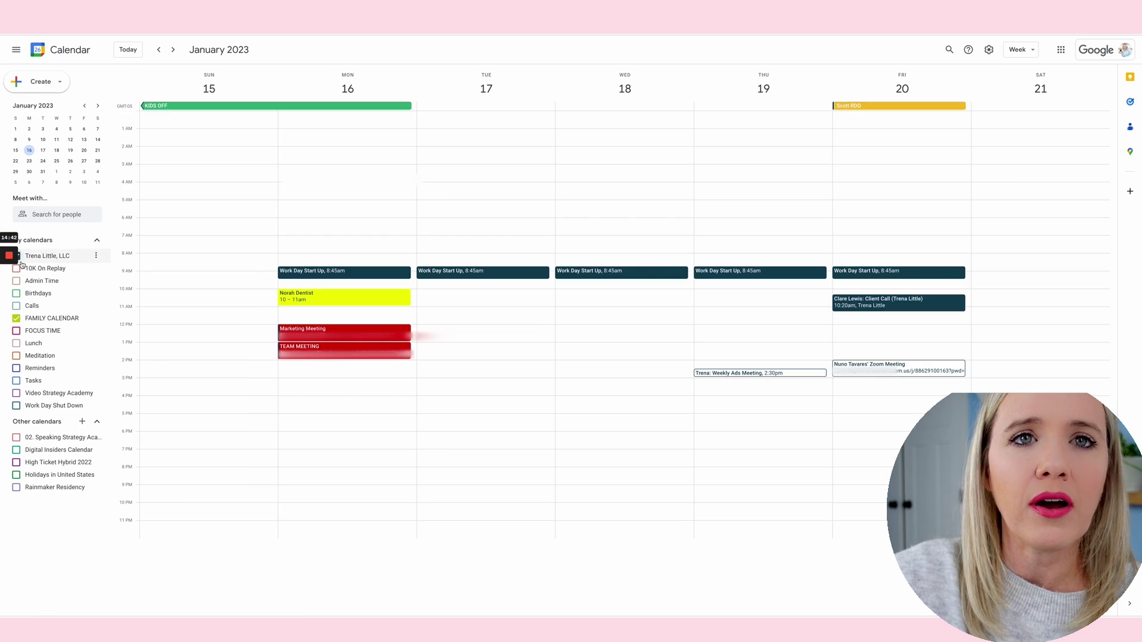
Step: Turn all calendars back on, toggling the business calendar off and on again
click(17, 406)
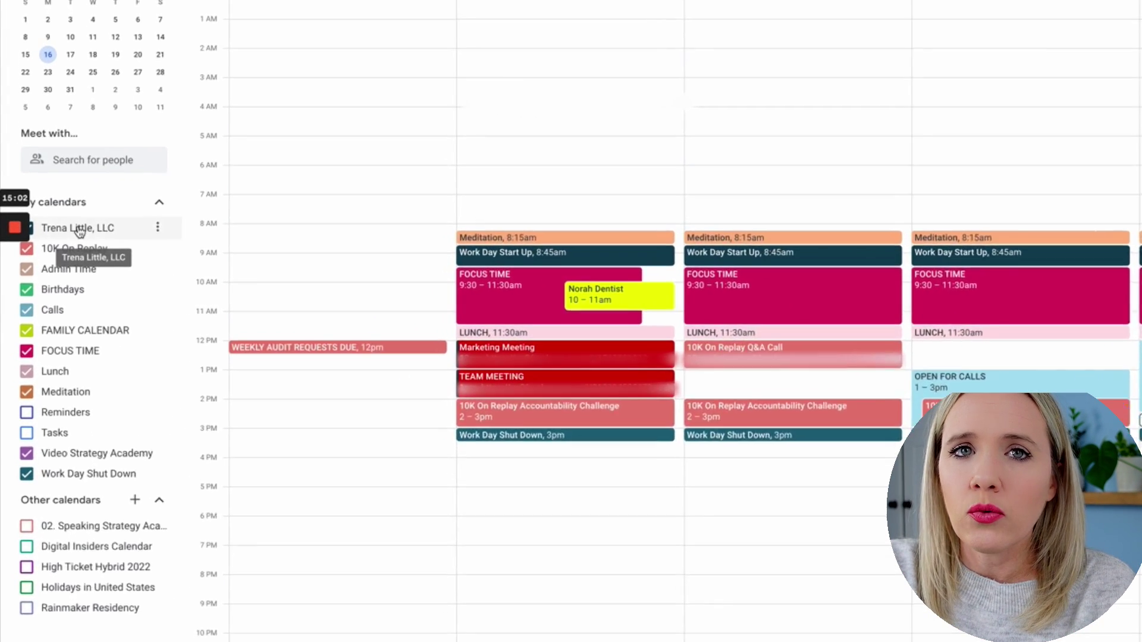
click(47, 256)
click(90, 220)
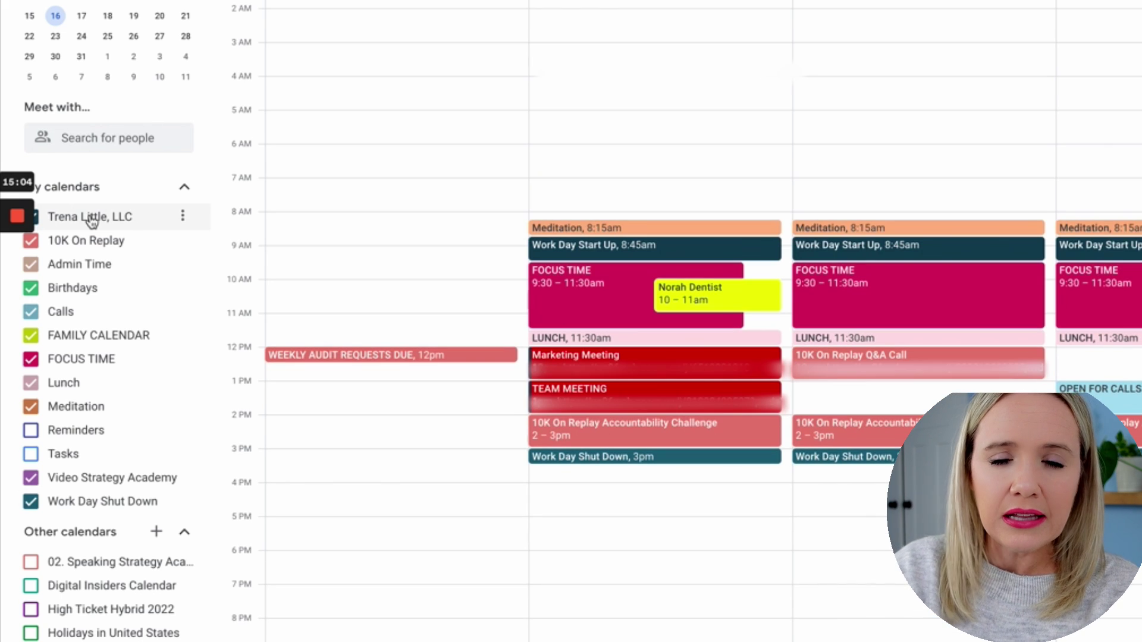